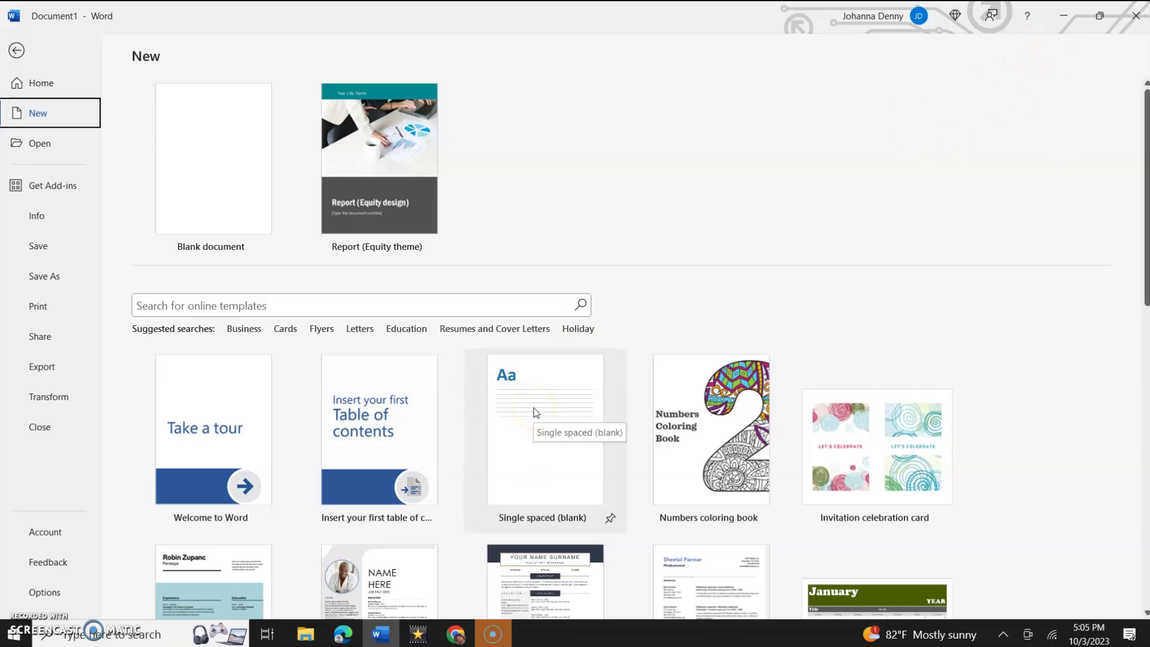
Return to Word's Home start page in the File backstage.
{"action": "left_click", "coordinate": [44, 86]}
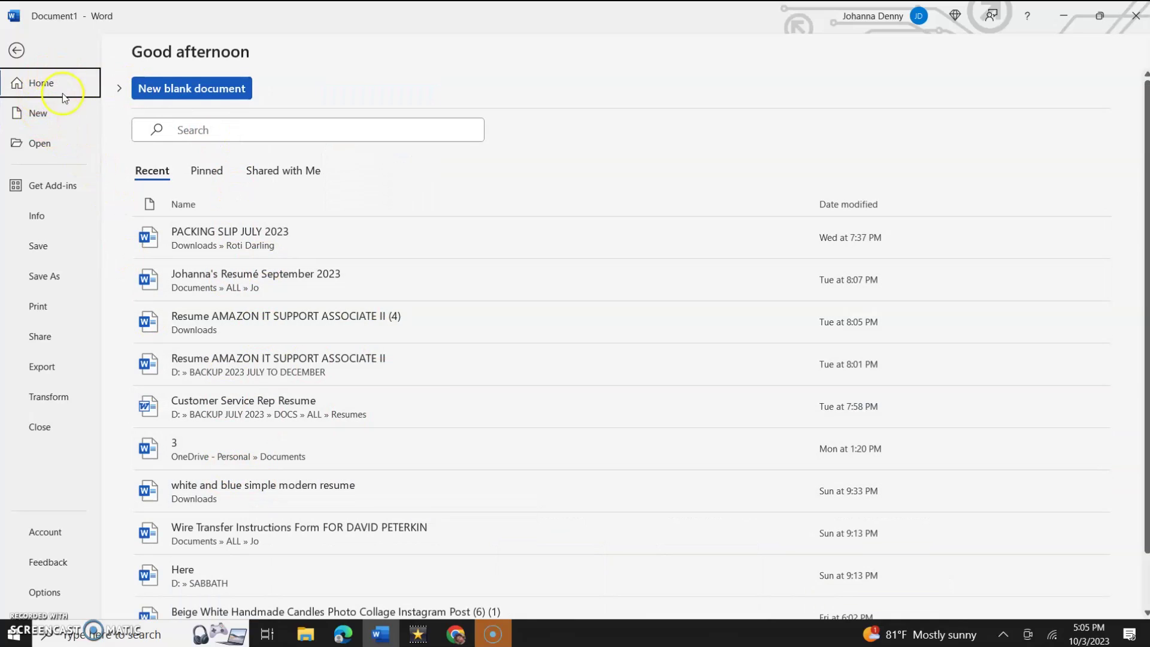
Open the New page to browse Word's document template gallery.
{"action": "left_click", "coordinate": [40, 127]}
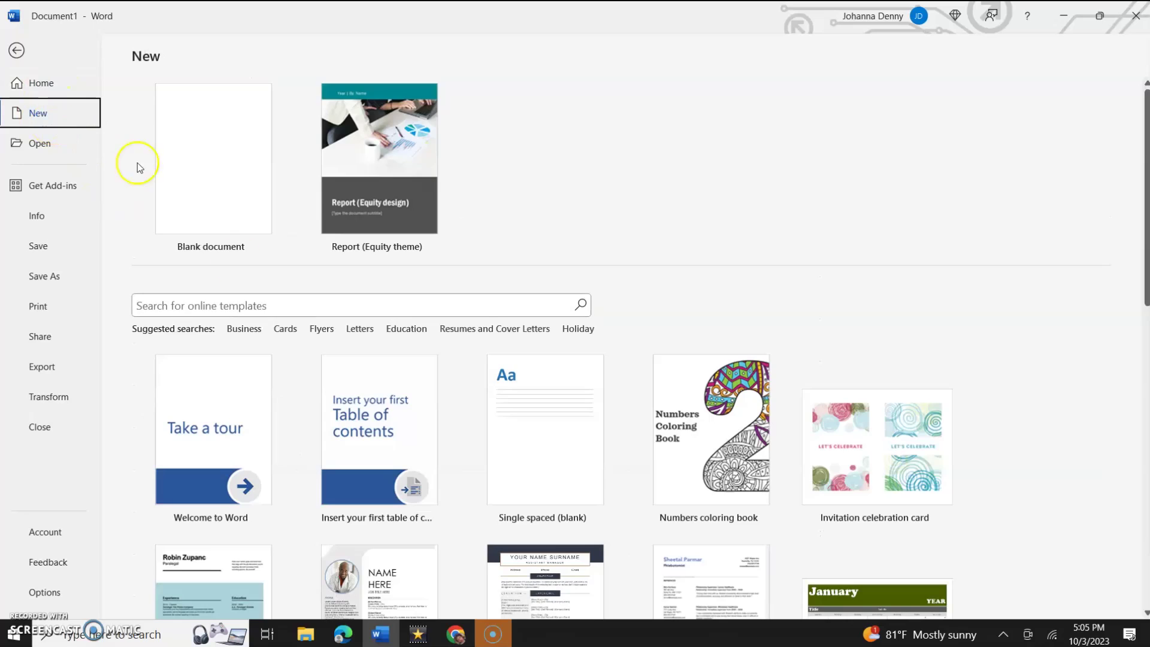
{"action": "scroll", "coordinate": [513, 485], "scroll_direction": "down", "scroll_amount": 2}
{"action": "scroll", "coordinate": [513, 485], "scroll_direction": "down", "scroll_amount": 2}
{"action": "scroll", "coordinate": [513, 485], "scroll_direction": "down", "scroll_amount": 1}
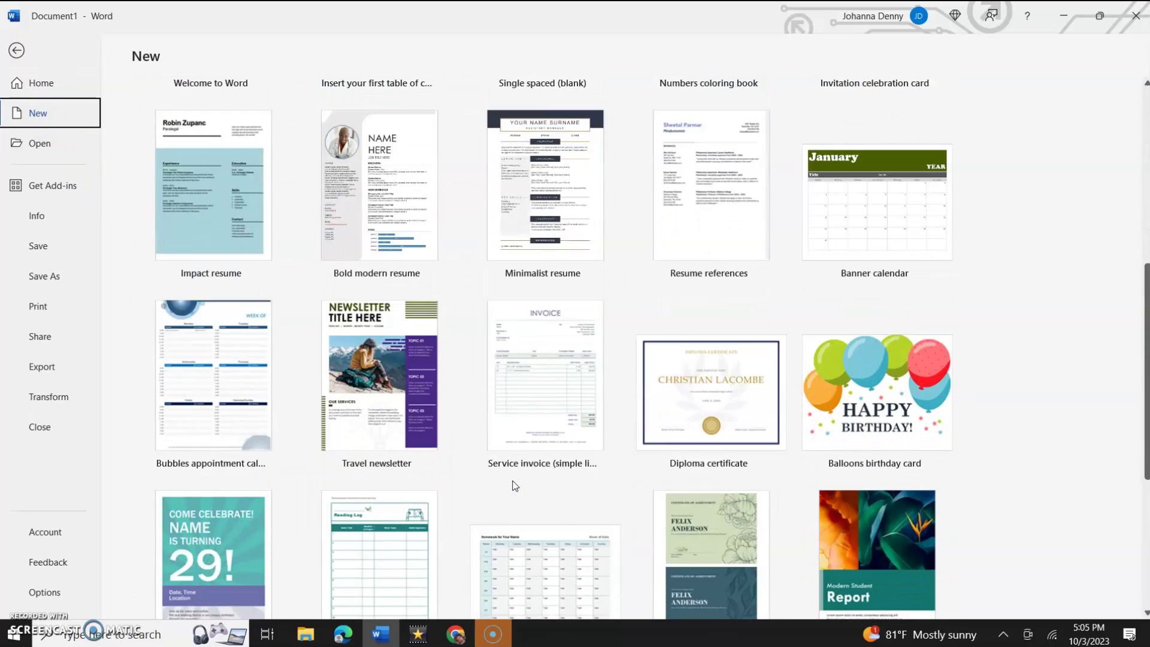
{"action": "scroll", "coordinate": [512, 486], "scroll_direction": "down", "scroll_amount": 3}
{"action": "scroll", "coordinate": [513, 485], "scroll_direction": "up", "scroll_amount": 1}
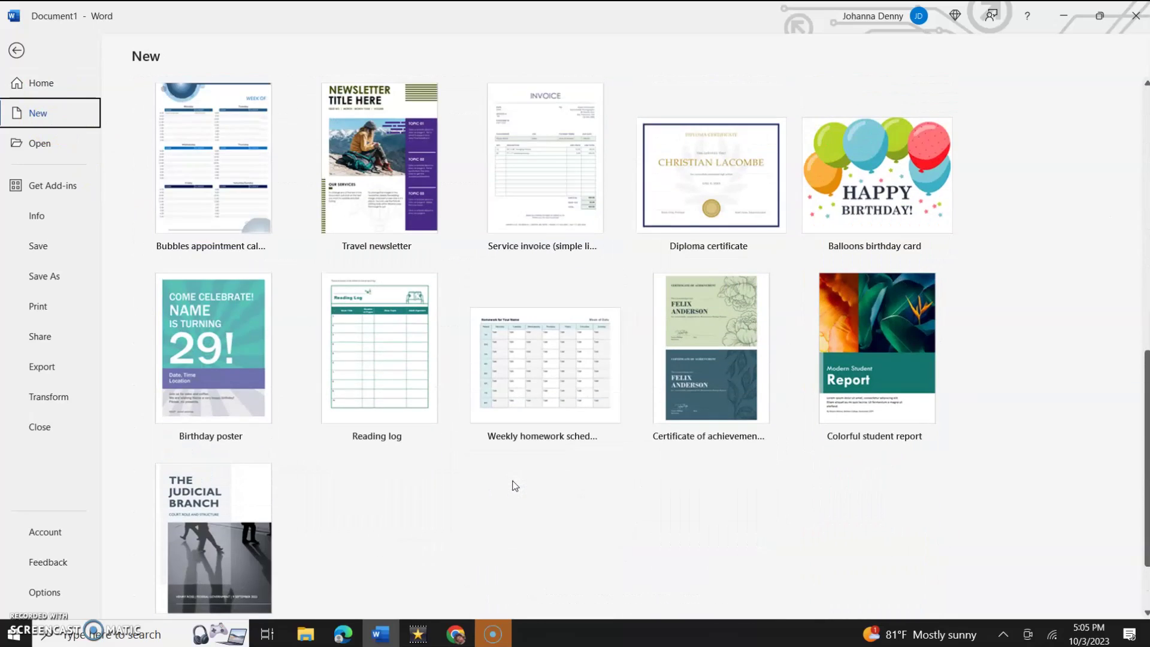
{"action": "scroll", "coordinate": [513, 485], "scroll_direction": "up", "scroll_amount": 1}
{"action": "scroll", "coordinate": [513, 486], "scroll_direction": "up", "scroll_amount": 3}
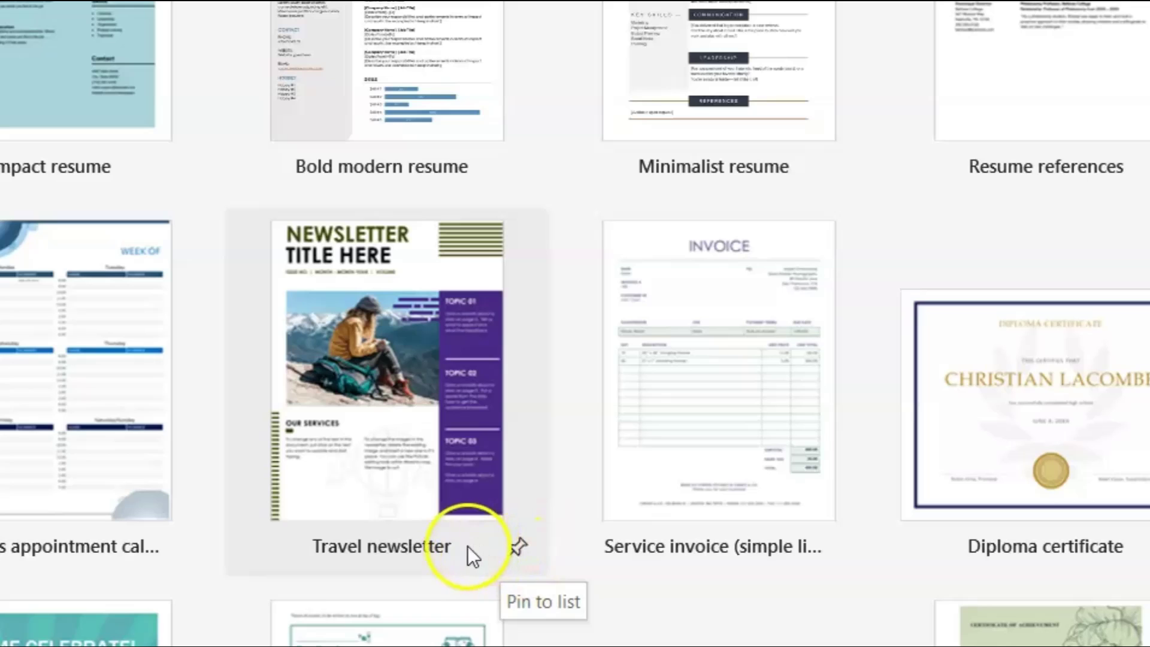
Pin the Travel newsletter template to the top of the New list.
{"action": "left_click", "coordinate": [517, 551]}
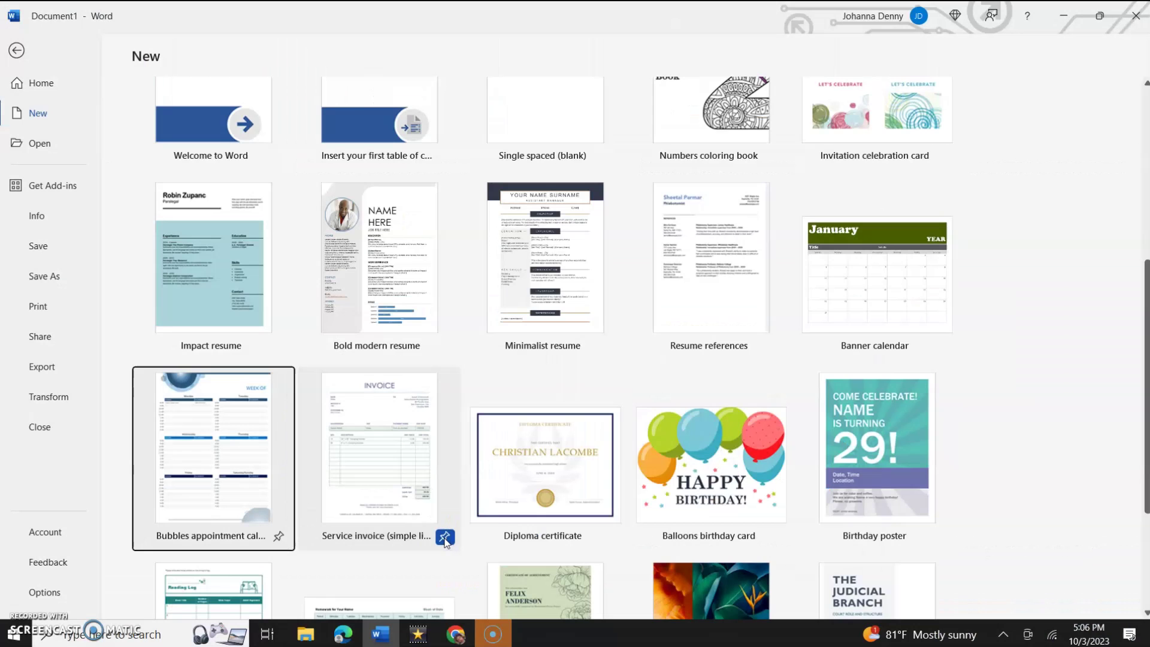
{"action": "scroll", "coordinate": [442, 539], "scroll_direction": "up", "scroll_amount": 5}
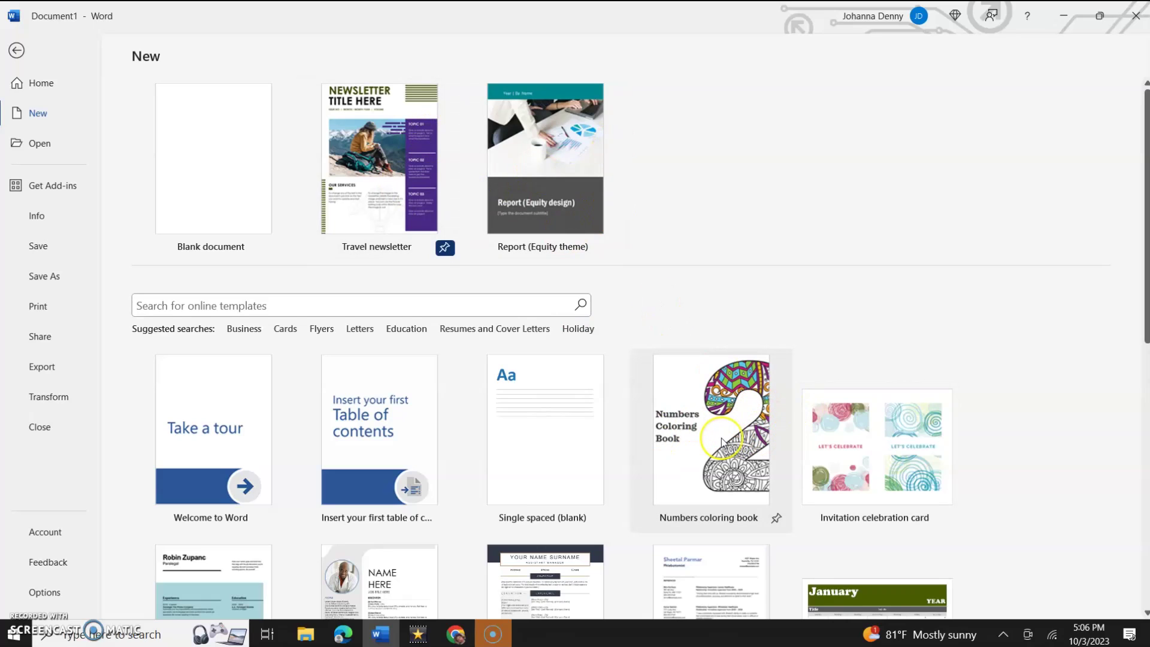
{"action": "mouse_move", "coordinate": [710, 440]}
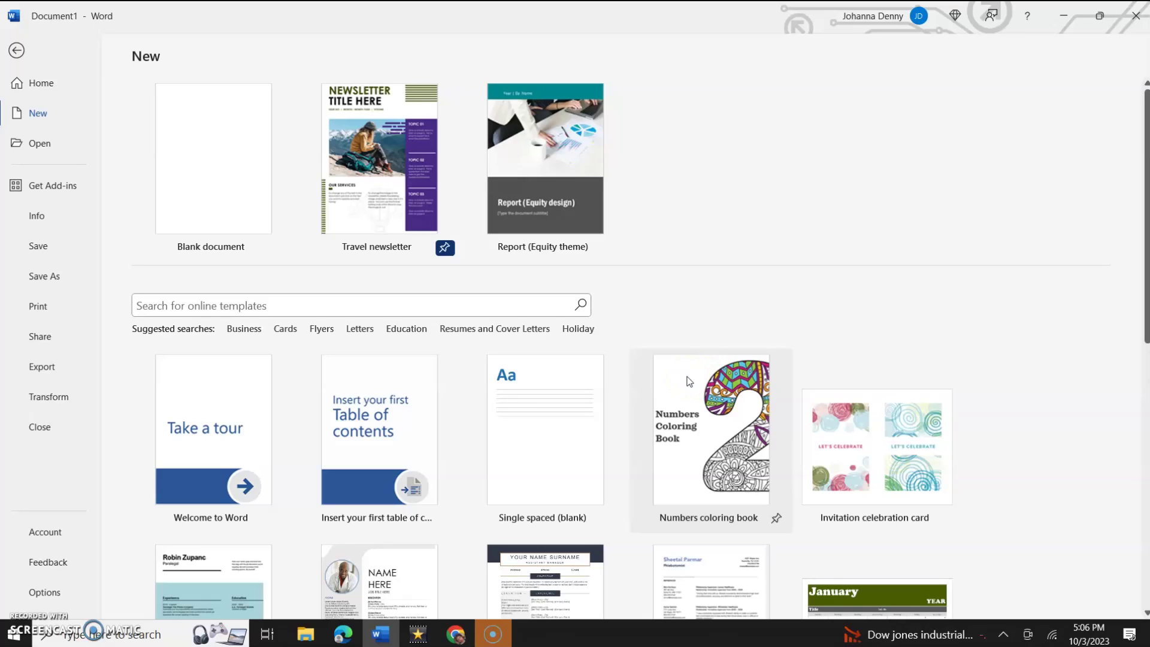
Pin the Numbers coloring book template using its right-click Pin to list option.
{"action": "right_click", "coordinate": [688, 381]}
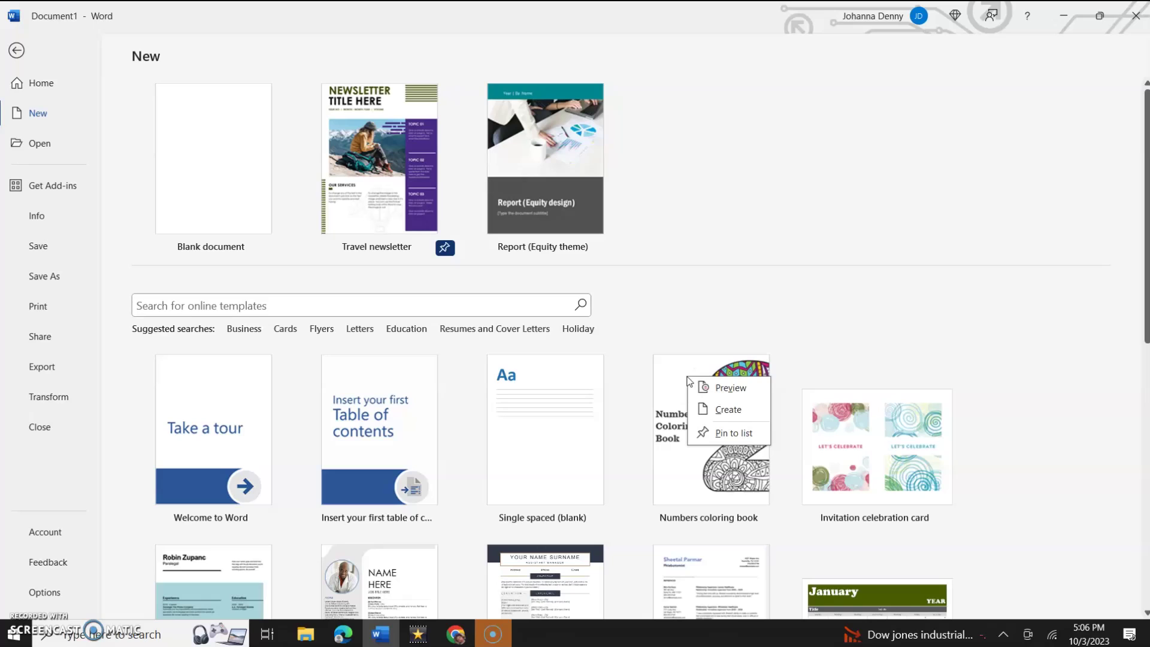
{"action": "left_click", "coordinate": [728, 437]}
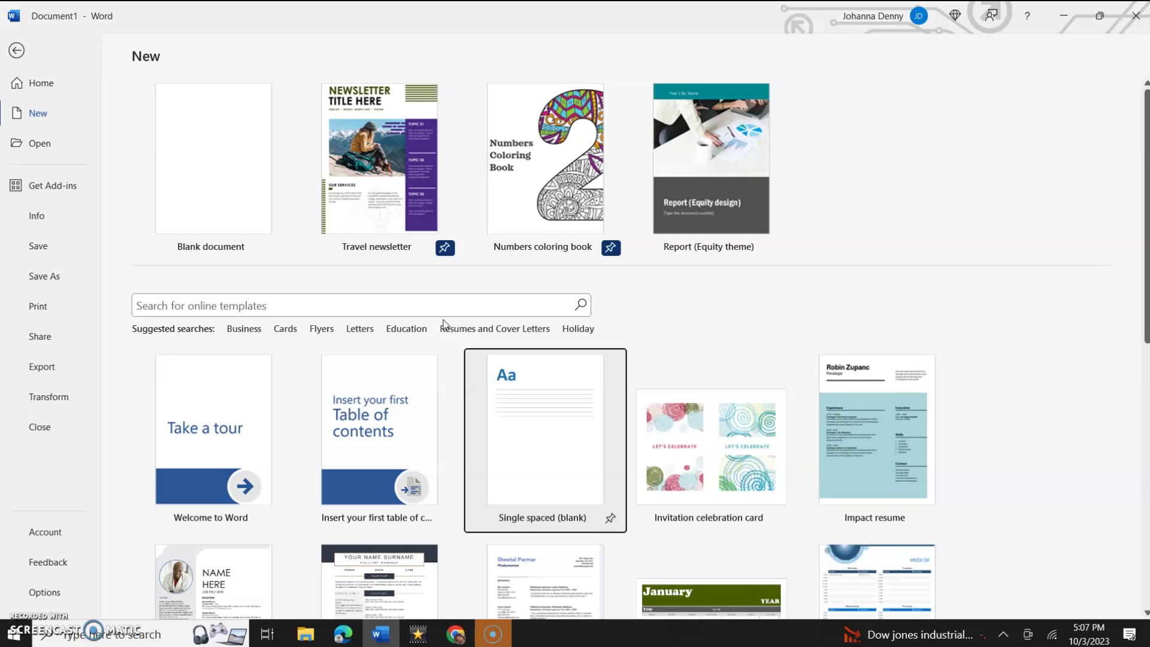
Leave the backstage, then reopen File > New to confirm both templates stay pinned.
{"action": "left_click", "coordinate": [18, 53]}
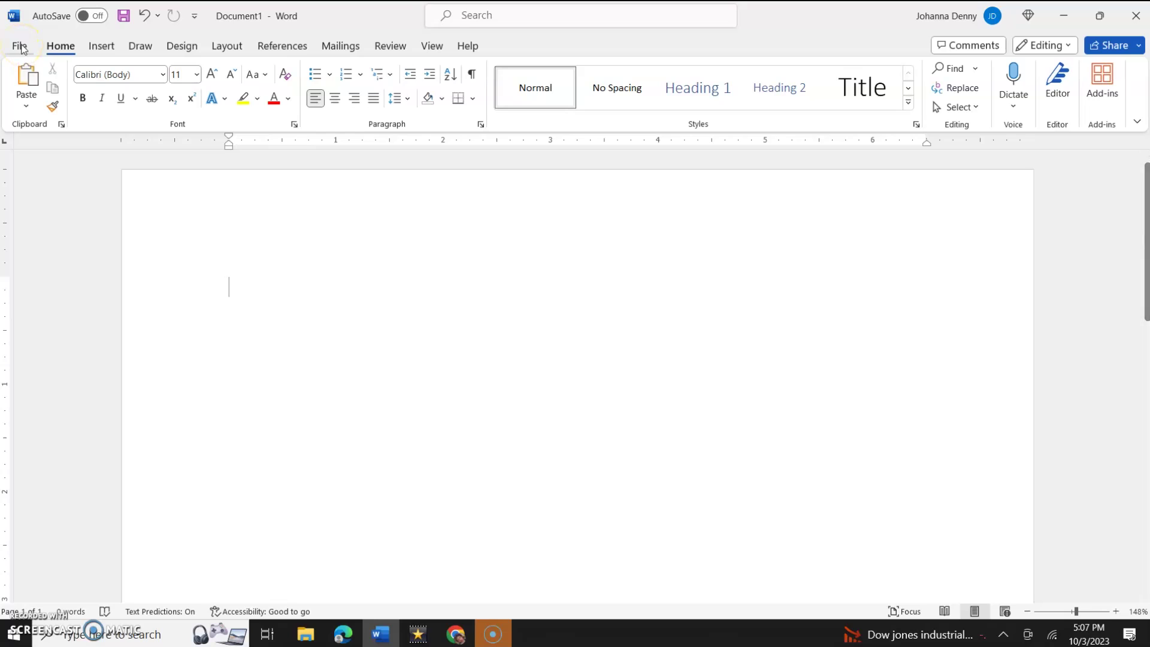
{"action": "left_click", "coordinate": [19, 45]}
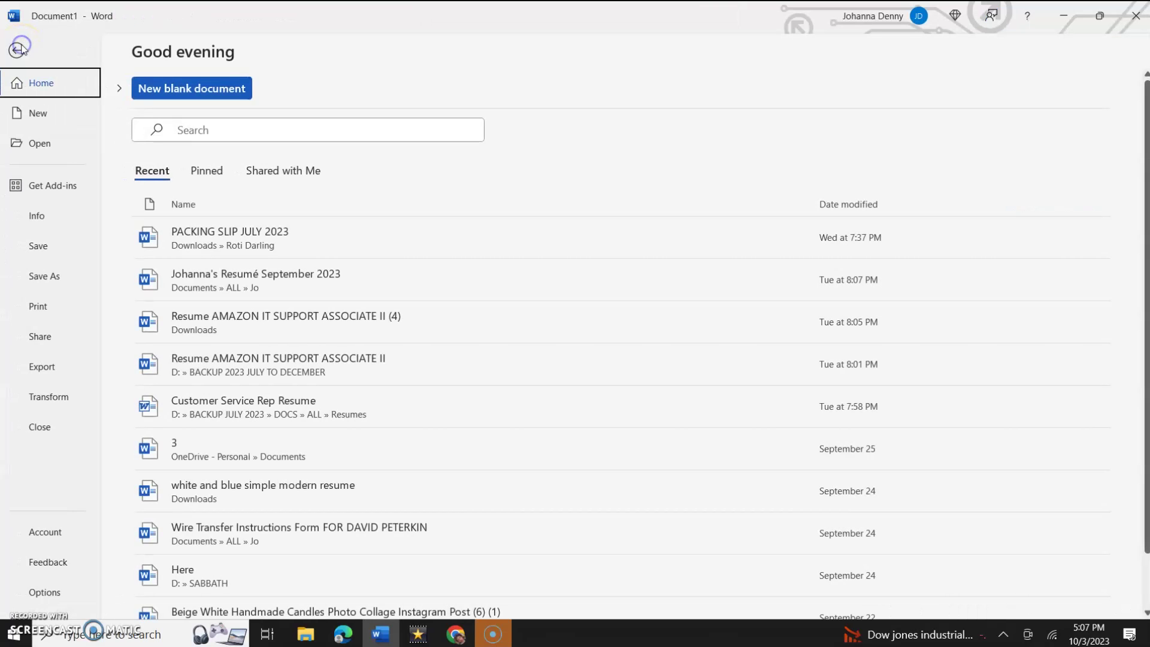
{"action": "left_click", "coordinate": [42, 113]}
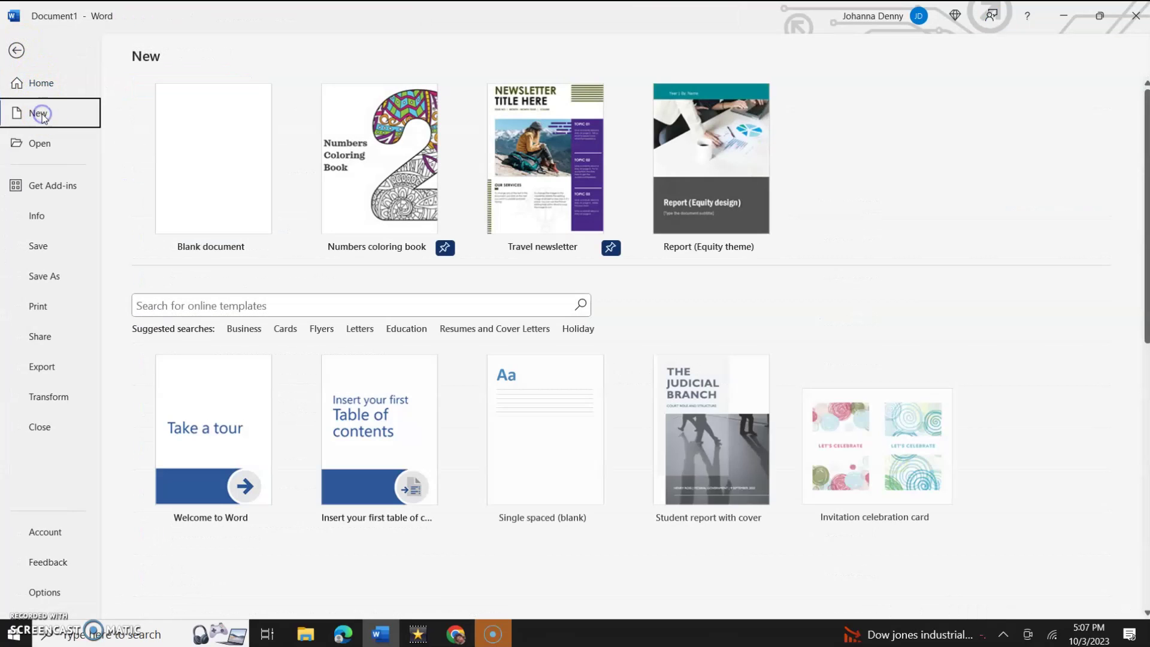